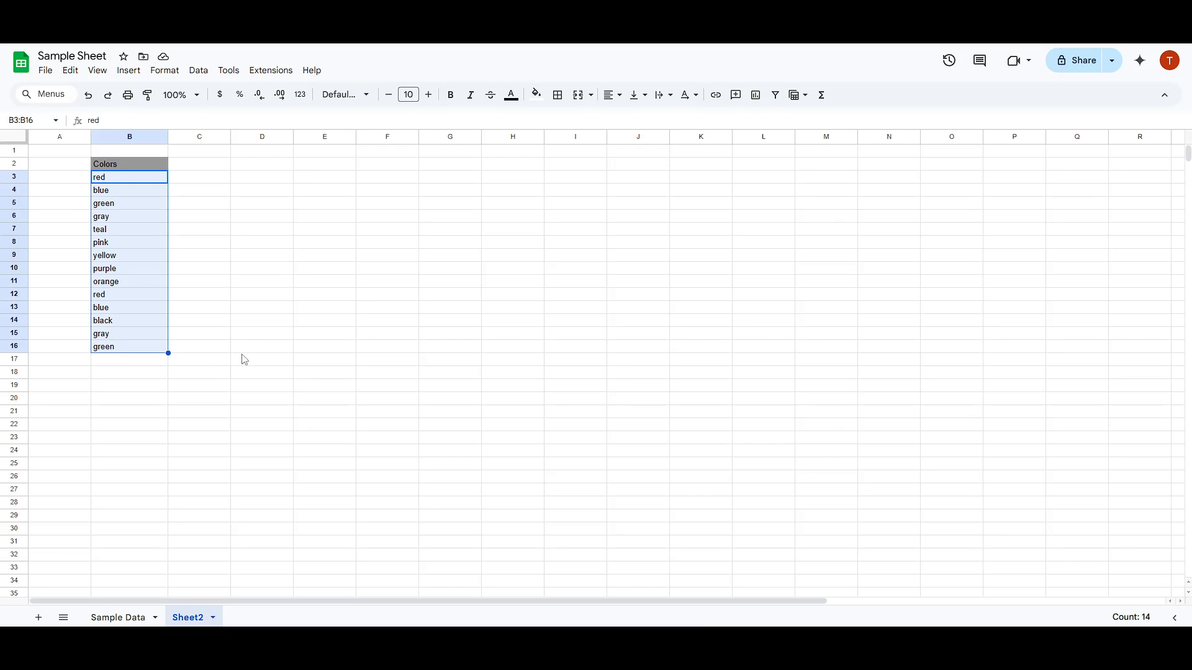
Start a single-color conditional formatting rule for the color list in B3:B16
click(258, 362)
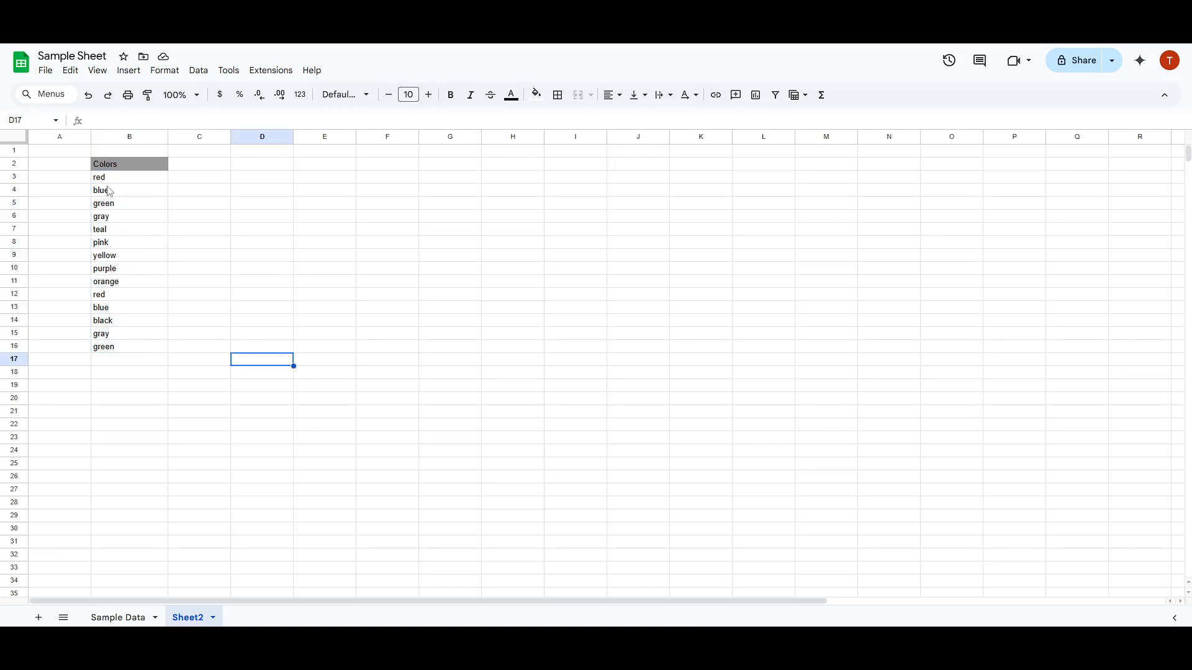
drag(104, 178, 120, 348)
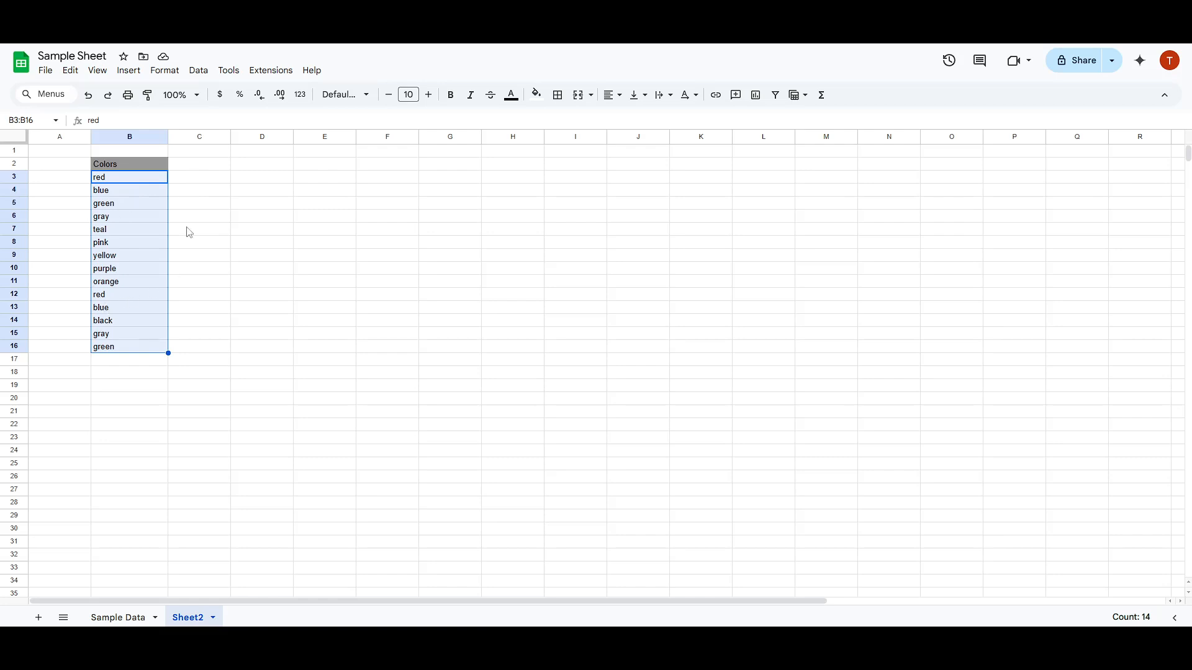
click(164, 73)
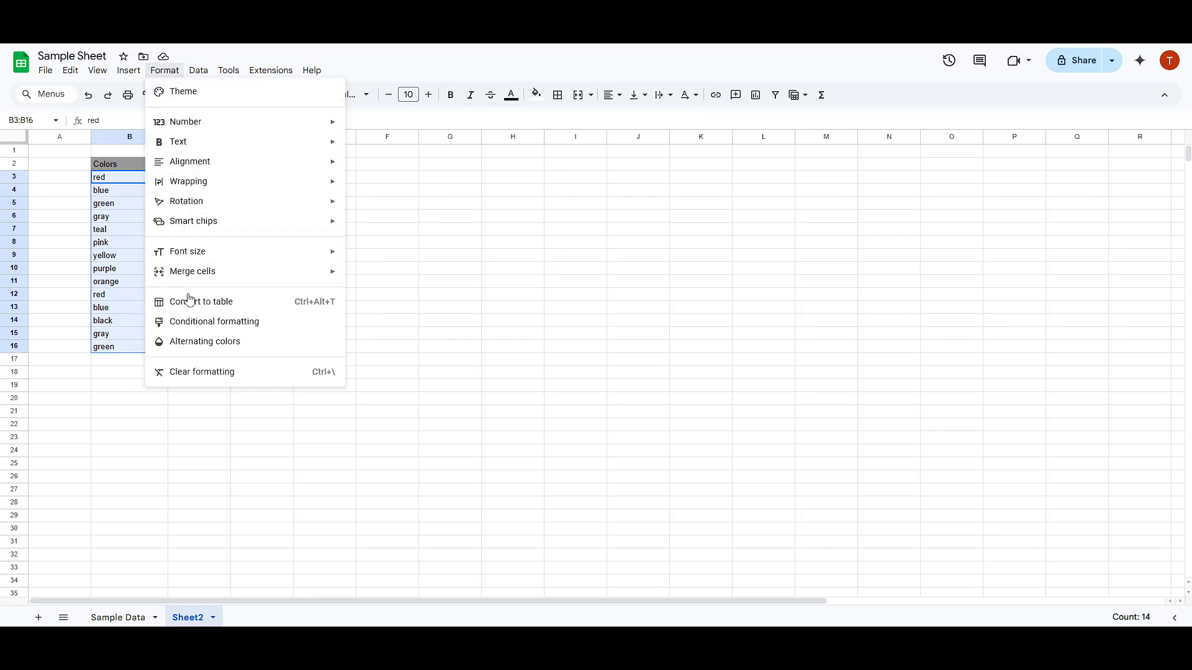
click(212, 323)
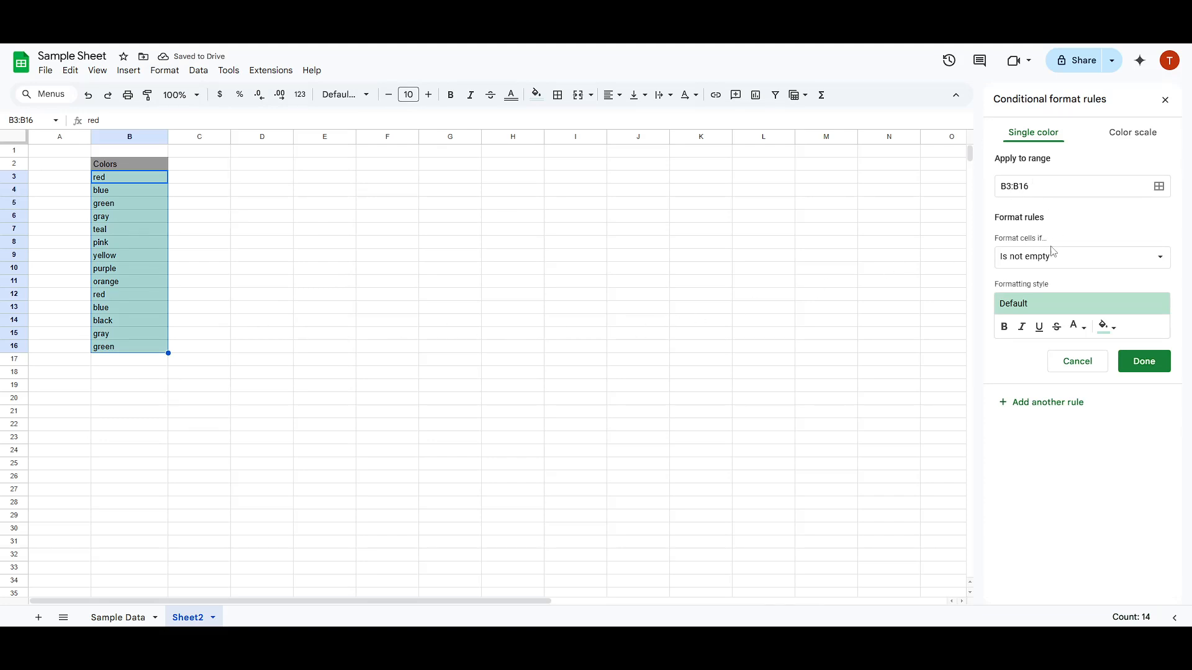
click(1052, 189)
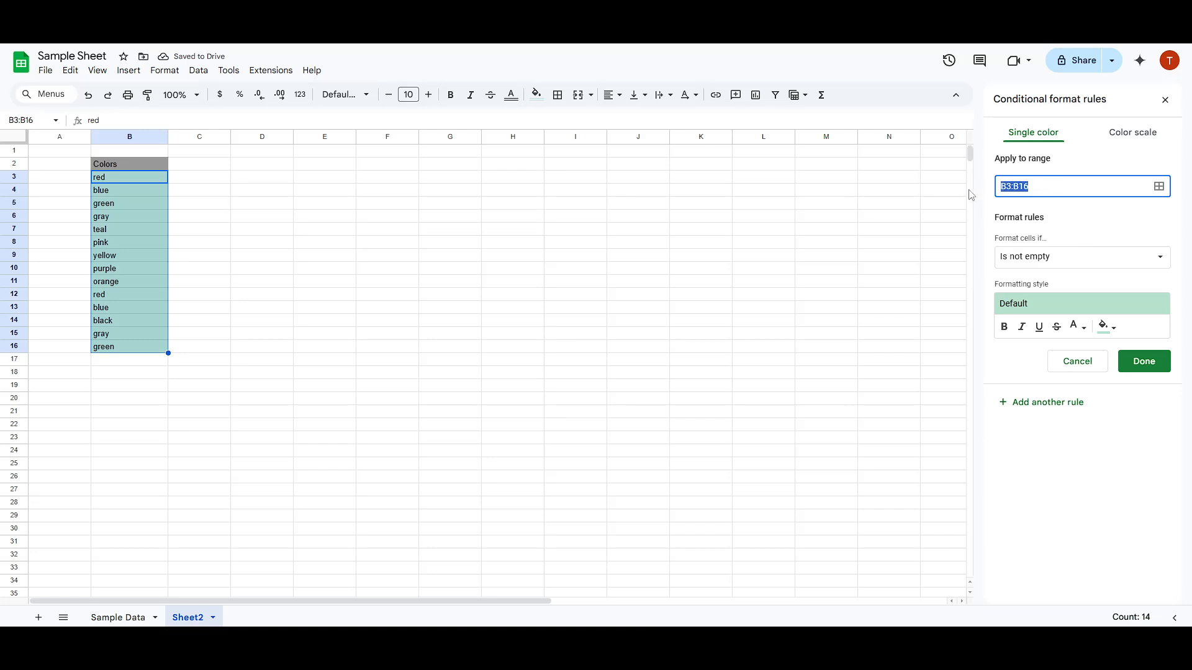
click(1065, 220)
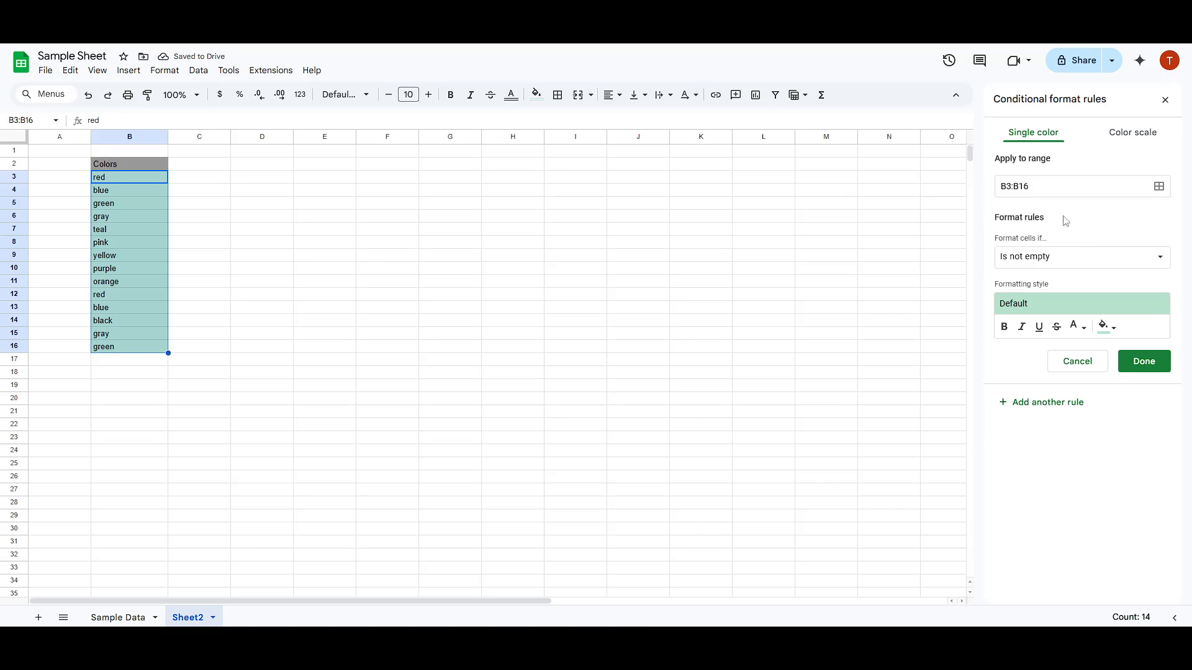
Set the rule's condition to "Custom formula is"
click(1052, 257)
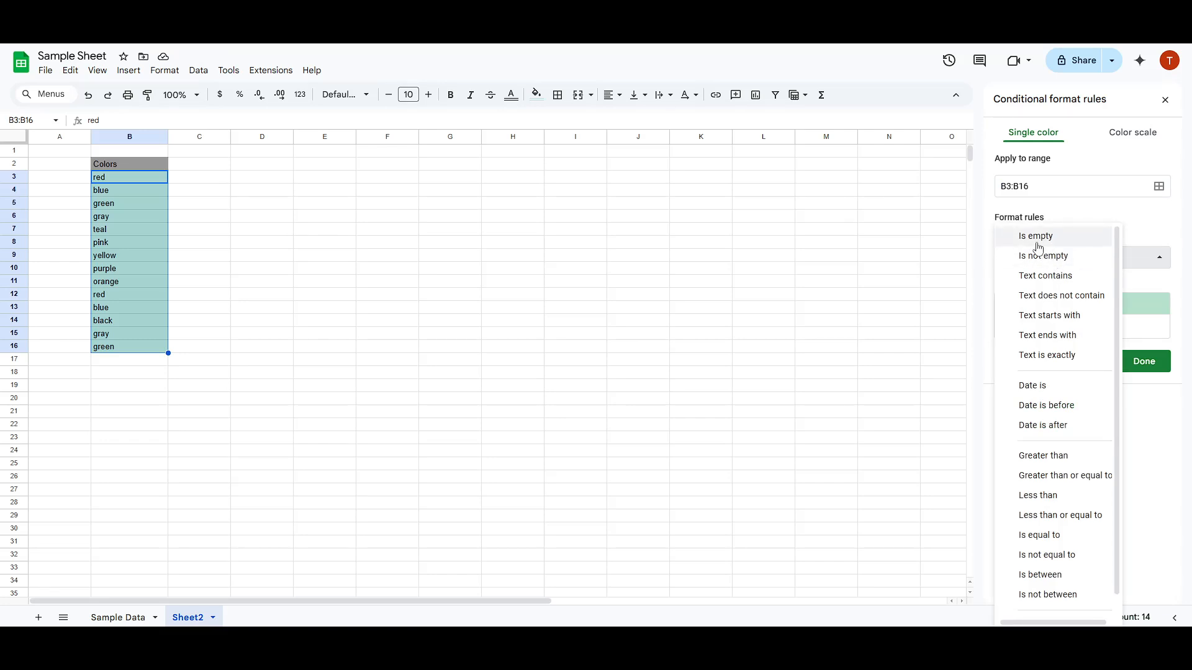
scroll(1030, 291, down, 1)
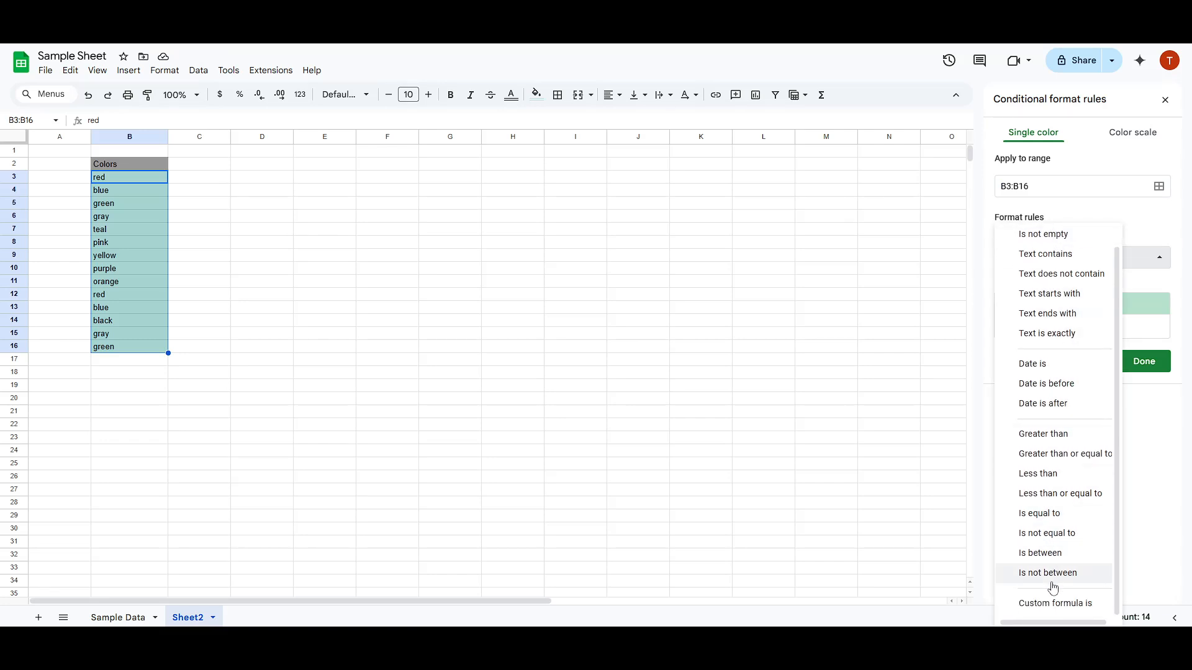
click(1058, 604)
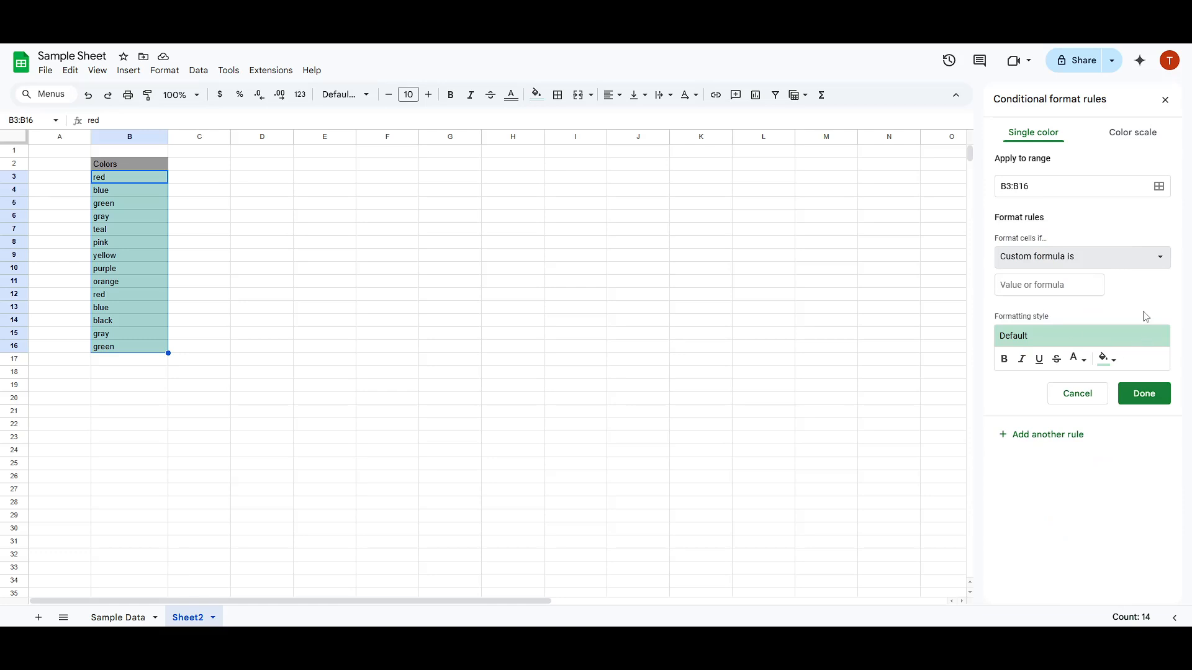
Begin the rule's custom formula with =COUNTIF( and the absolute range $B$3:$B$16 as its first argument
click(1079, 282)
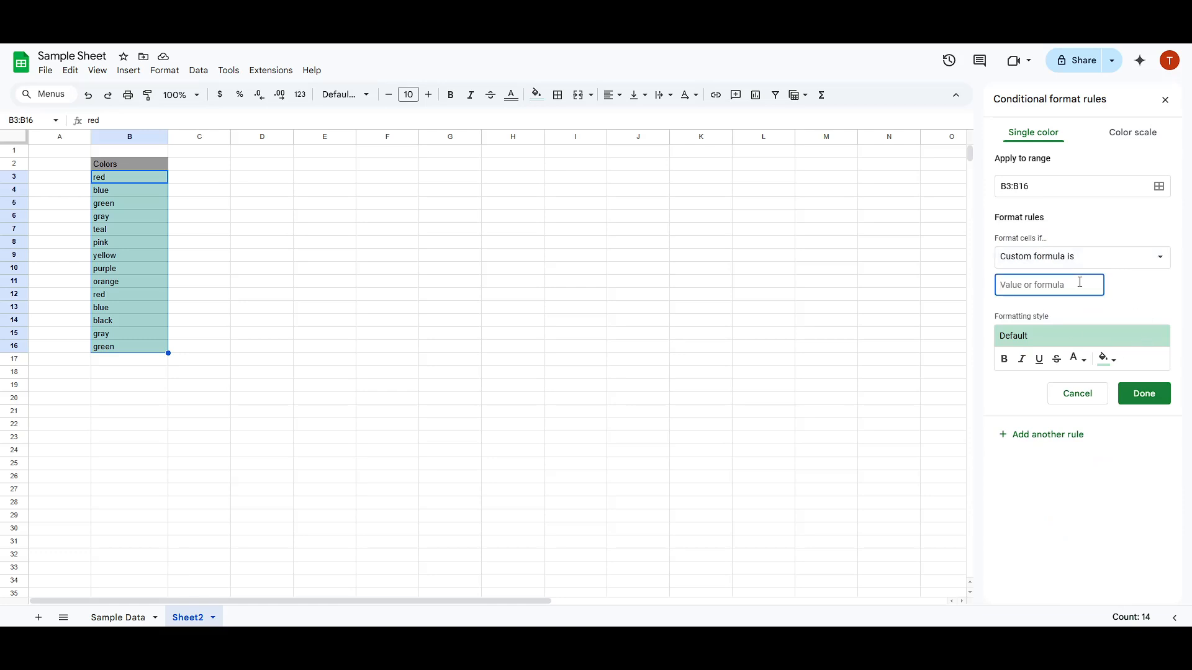
text(=COUNTIF()
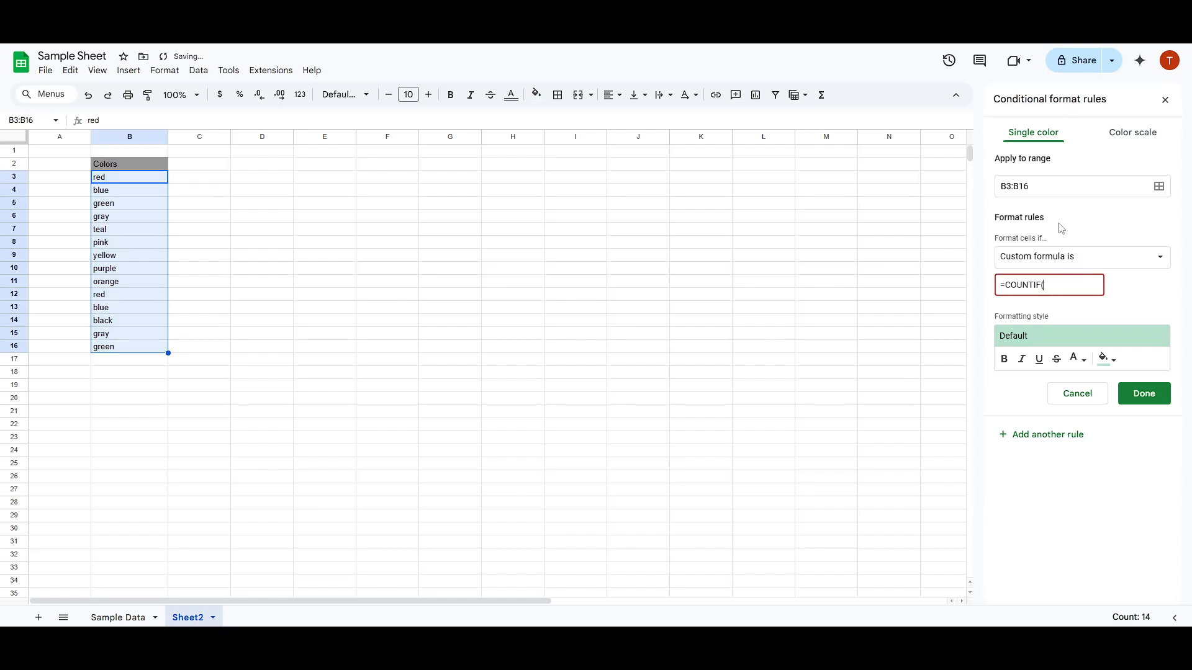
click(1007, 191)
key(ctrl+c)
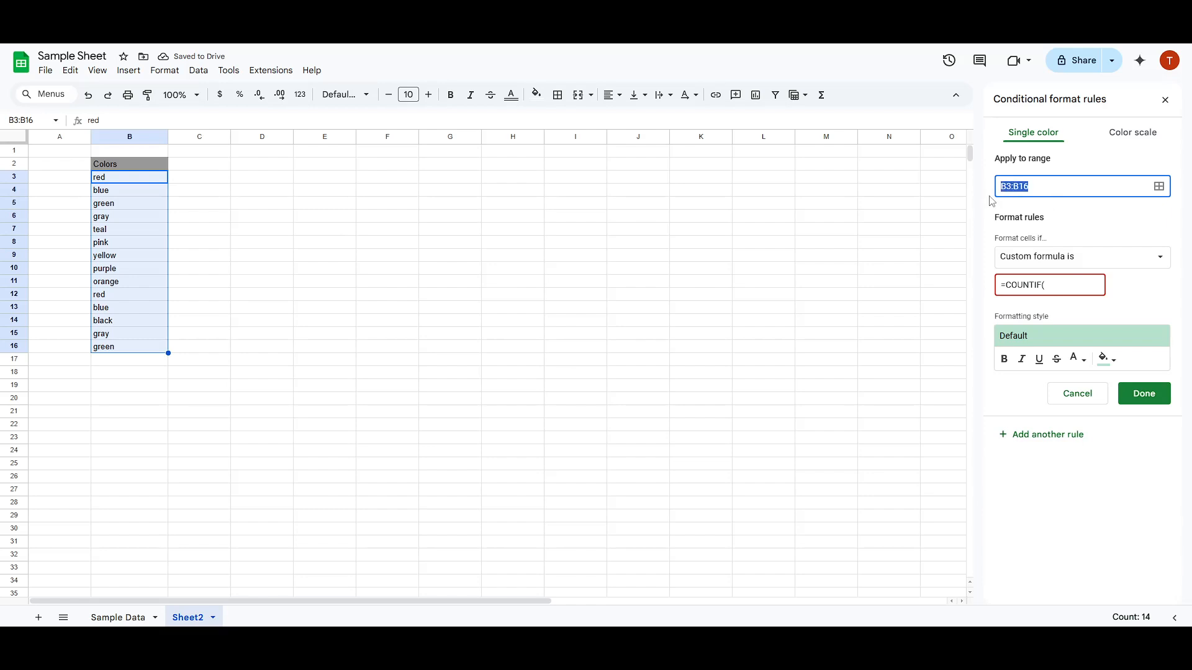
click(1055, 288)
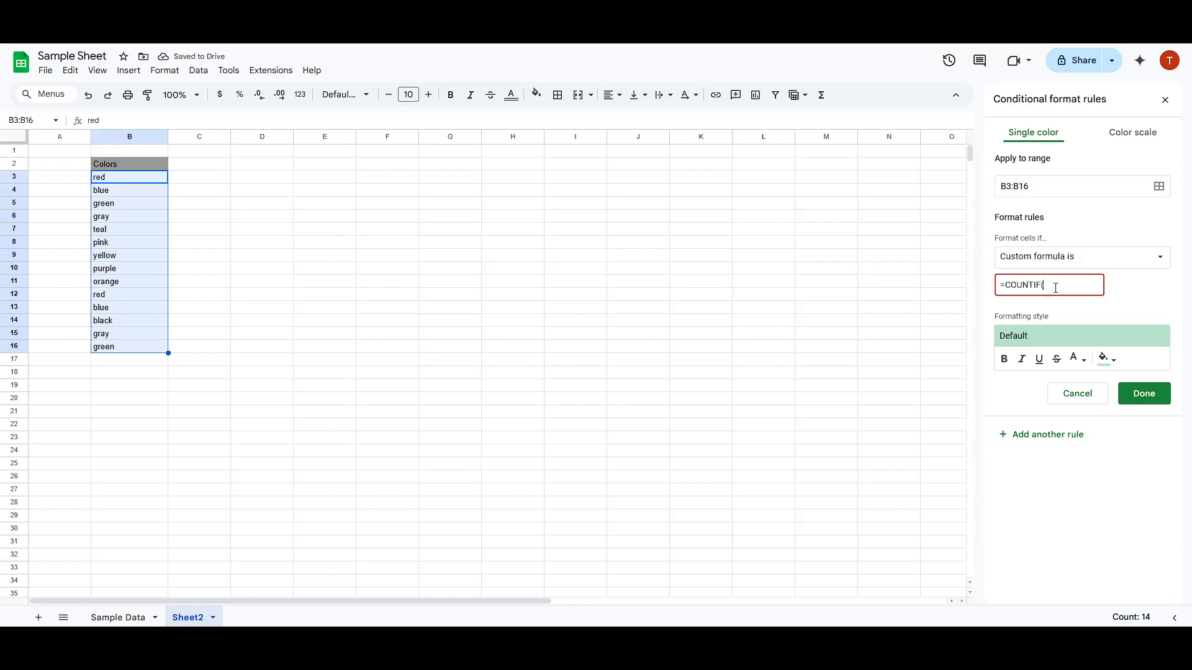
key(ctrl+v)
drag(1030, 189, 999, 190)
click(1075, 287)
text($B$3:$B$)
Complete the custom formula with criterion B3 and the comparison >1, so it reads =COUNTIF($B$3:$B$16,B3)>1
drag(1011, 186, 997, 186)
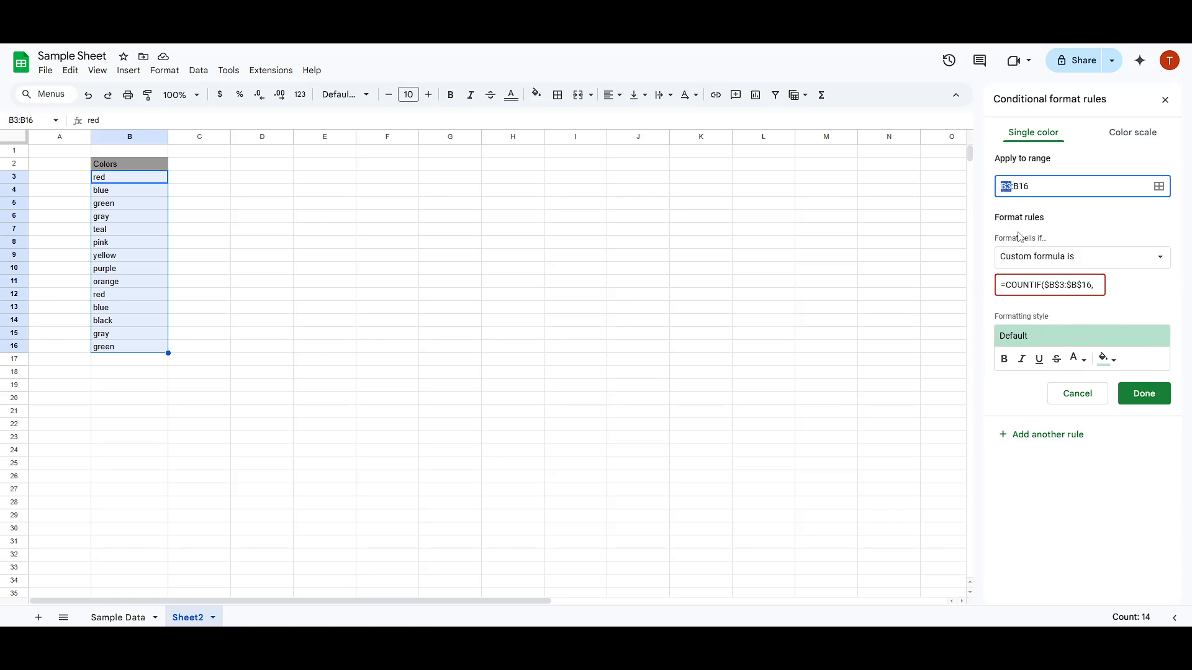
click(1098, 287)
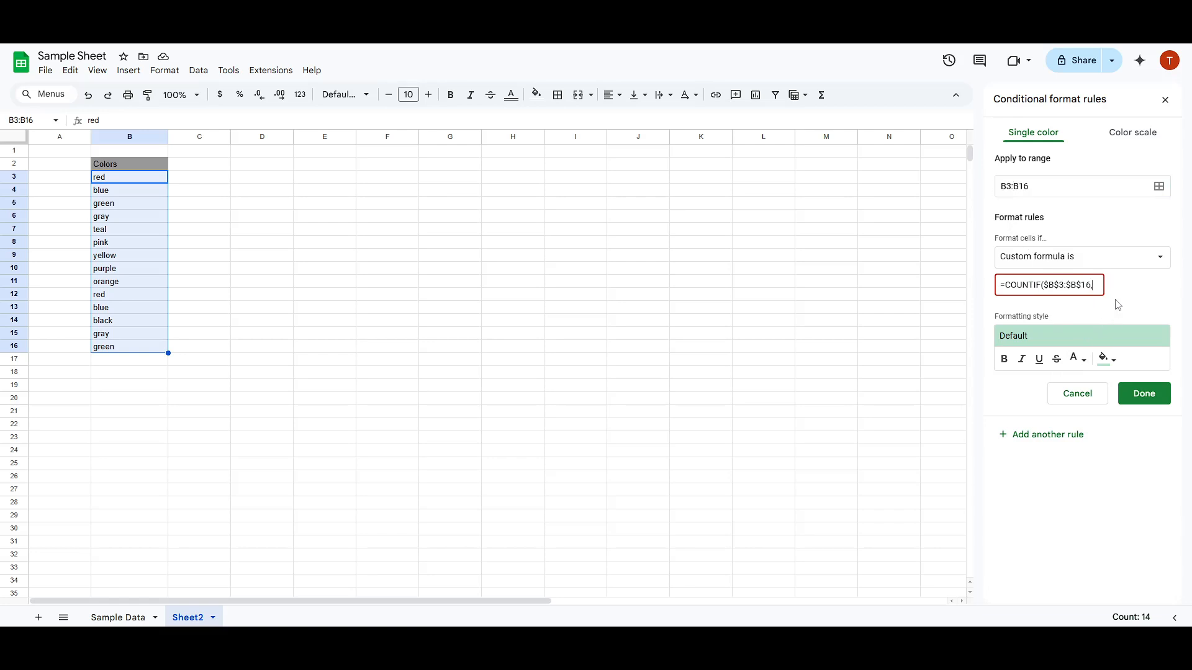
text(B3))
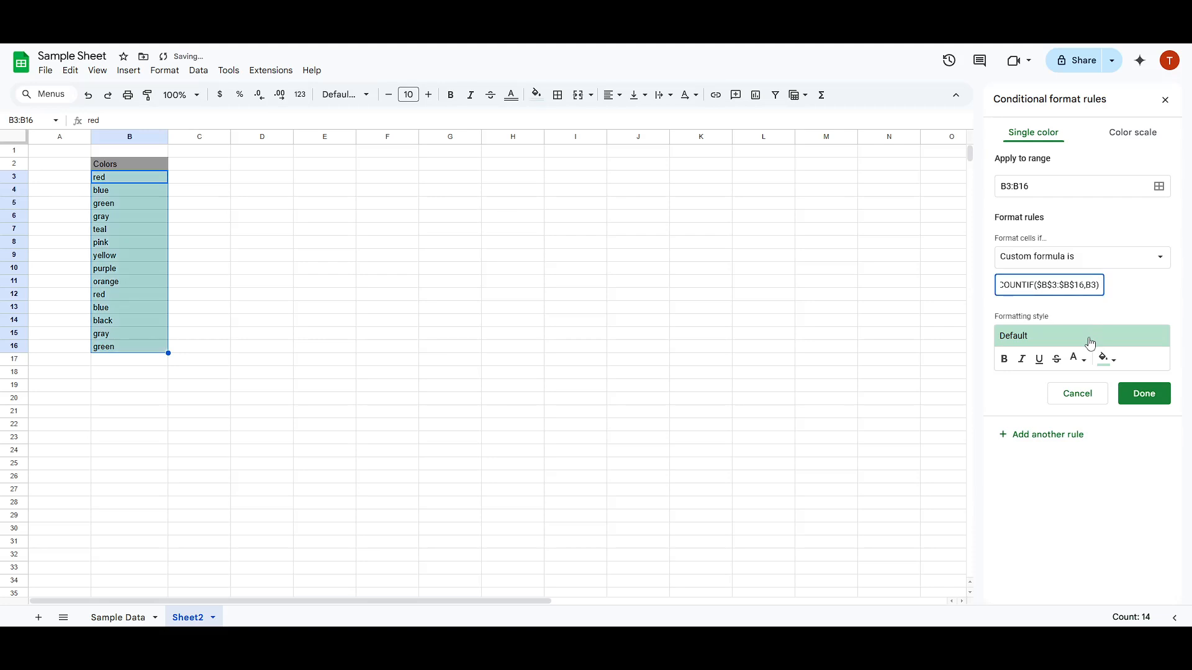
text(>)
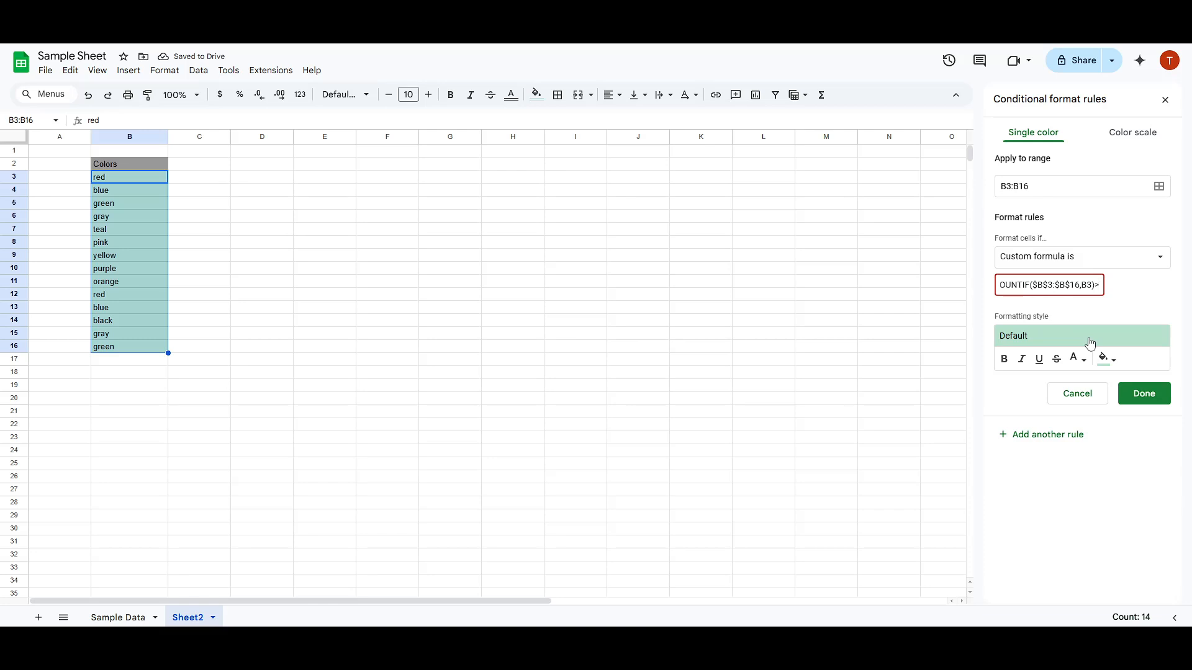
text(1)
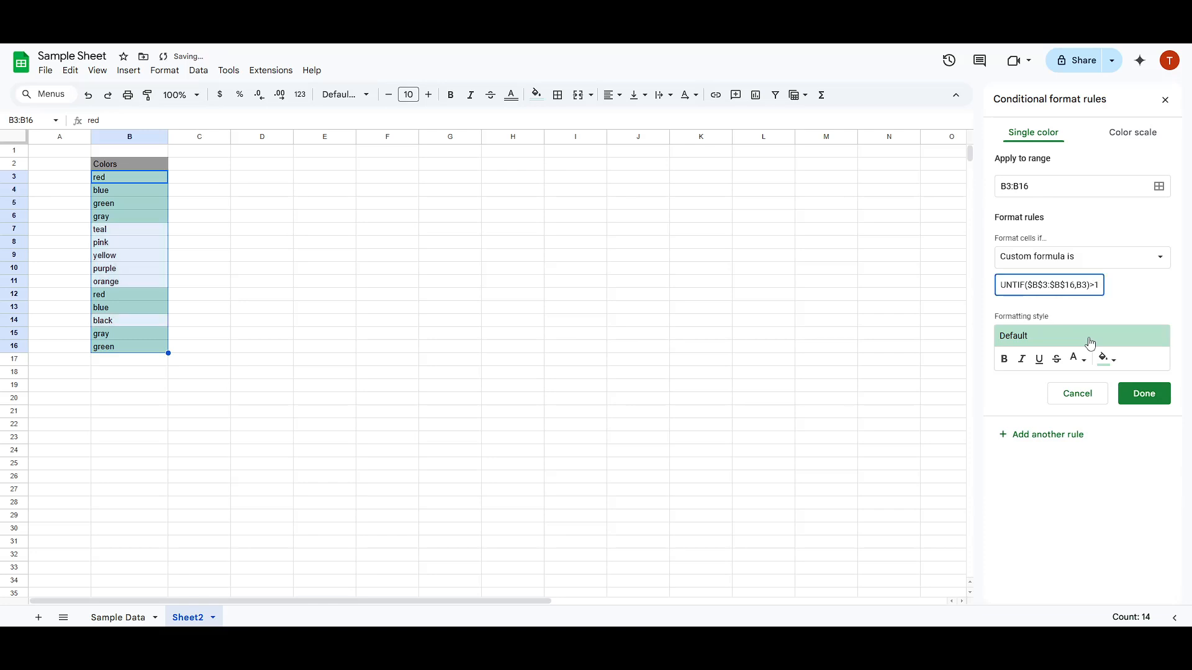
click(1119, 290)
click(1091, 285)
drag(1008, 285, 1110, 290)
click(1107, 288)
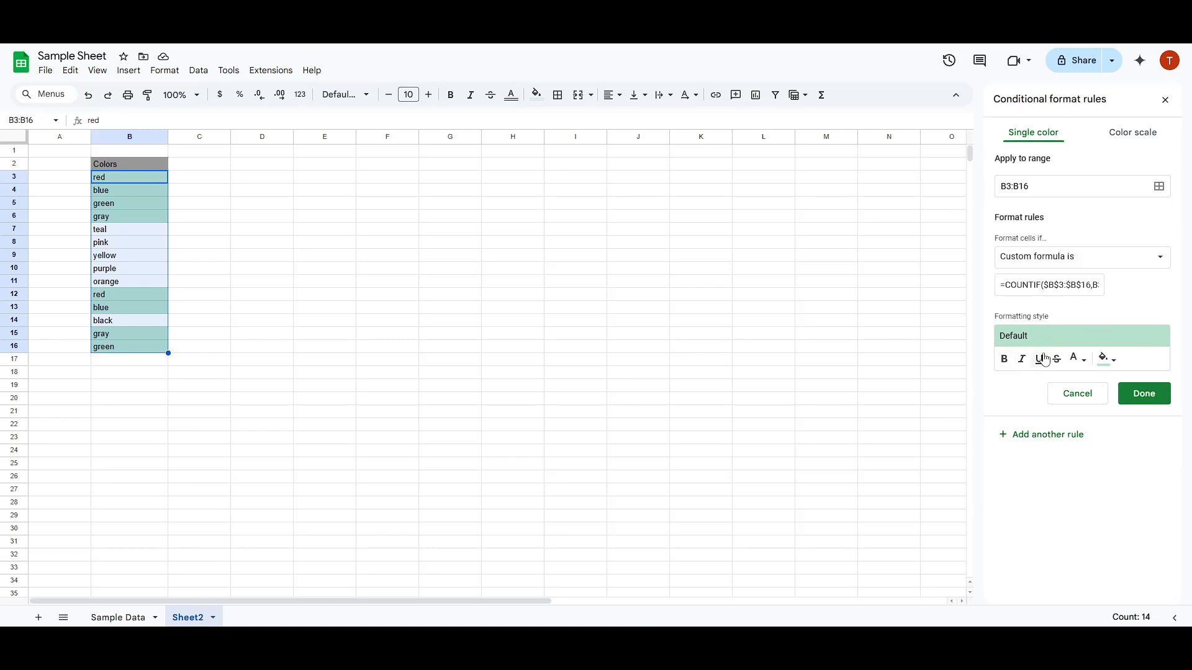
Make the text of cells matching the duplicate rule bold
click(1109, 360)
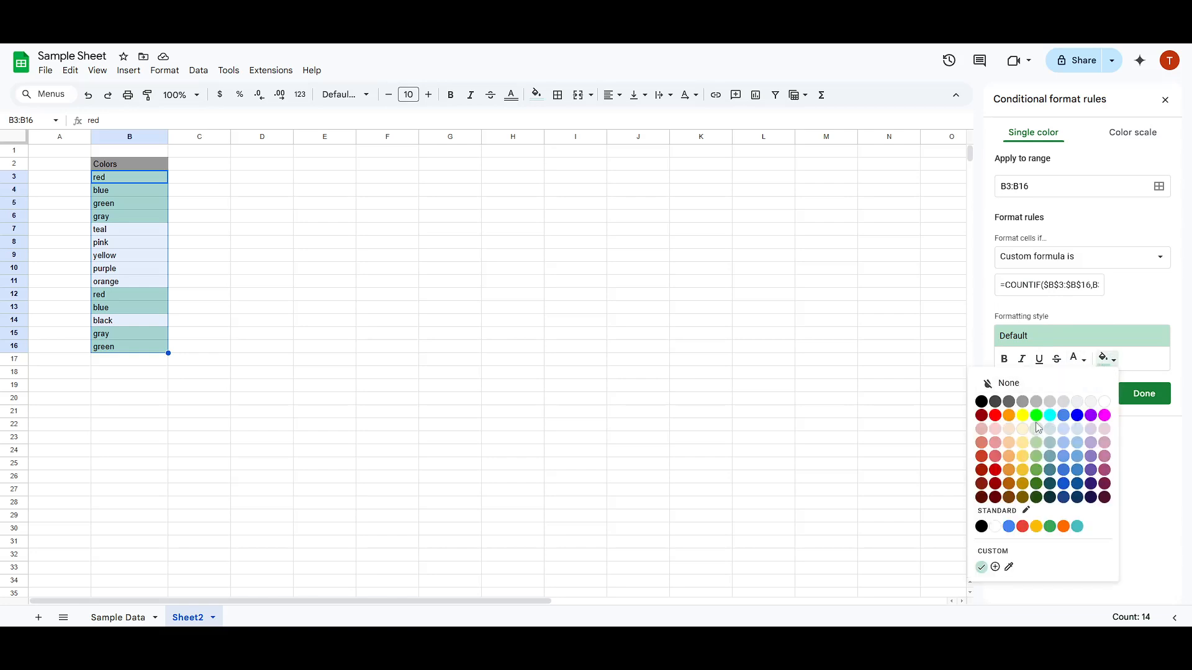
click(1016, 367)
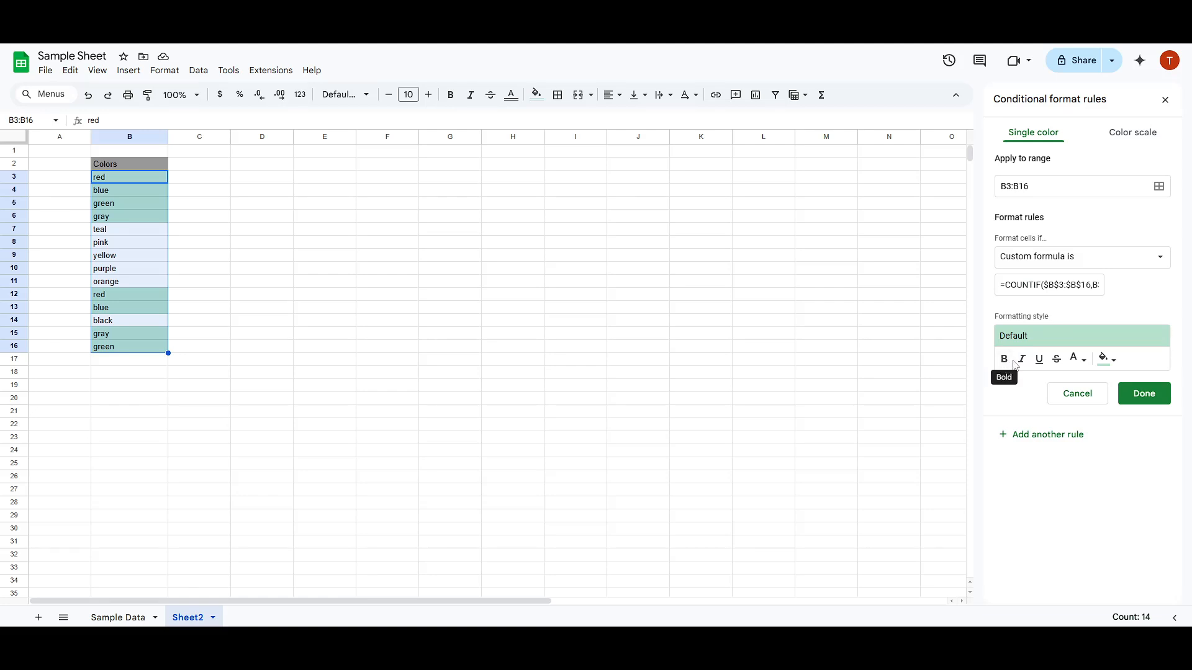
click(1004, 365)
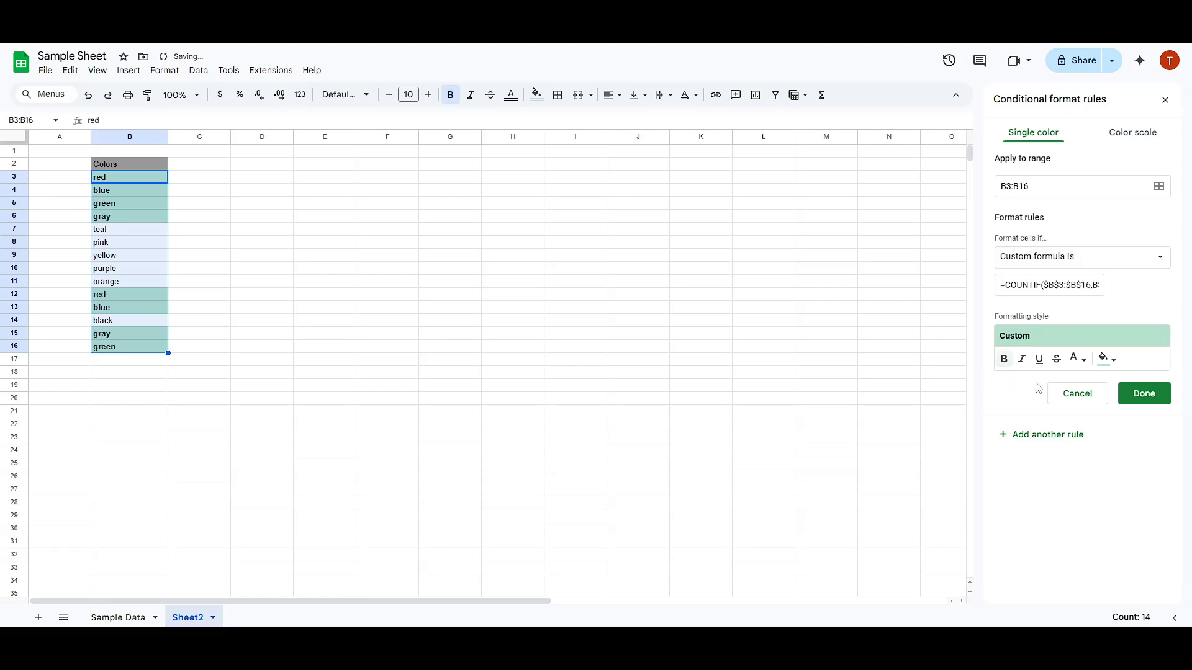
Try gray and then black as the text color in the rule's formatting style
click(1105, 361)
click(1077, 359)
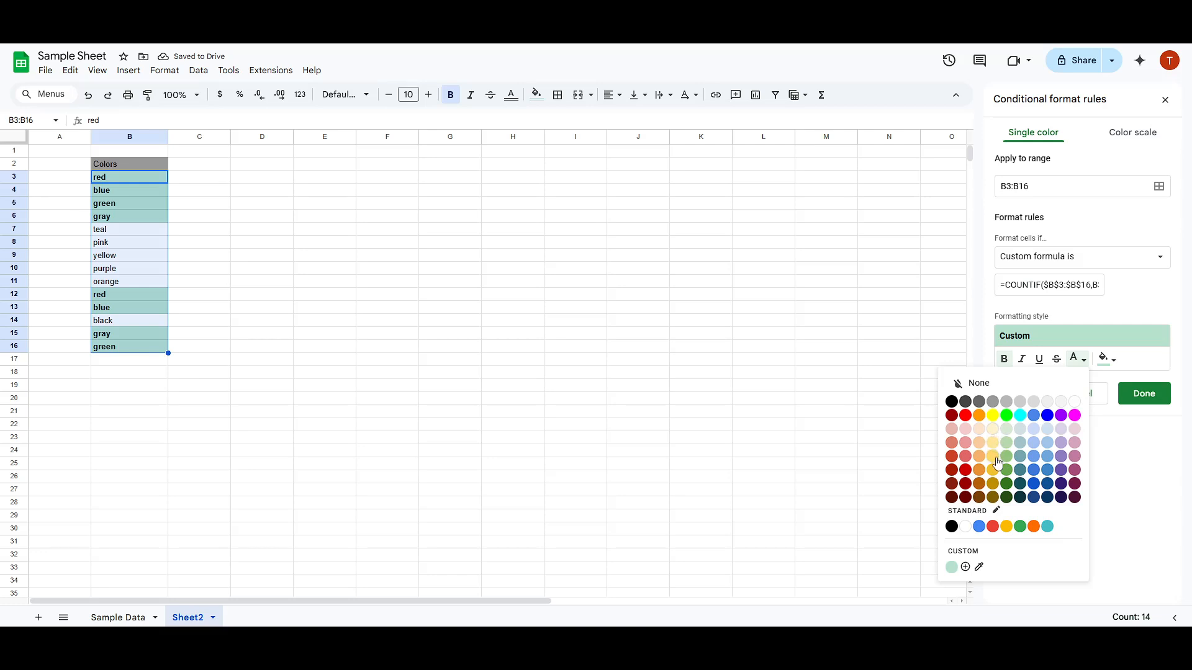
click(1006, 402)
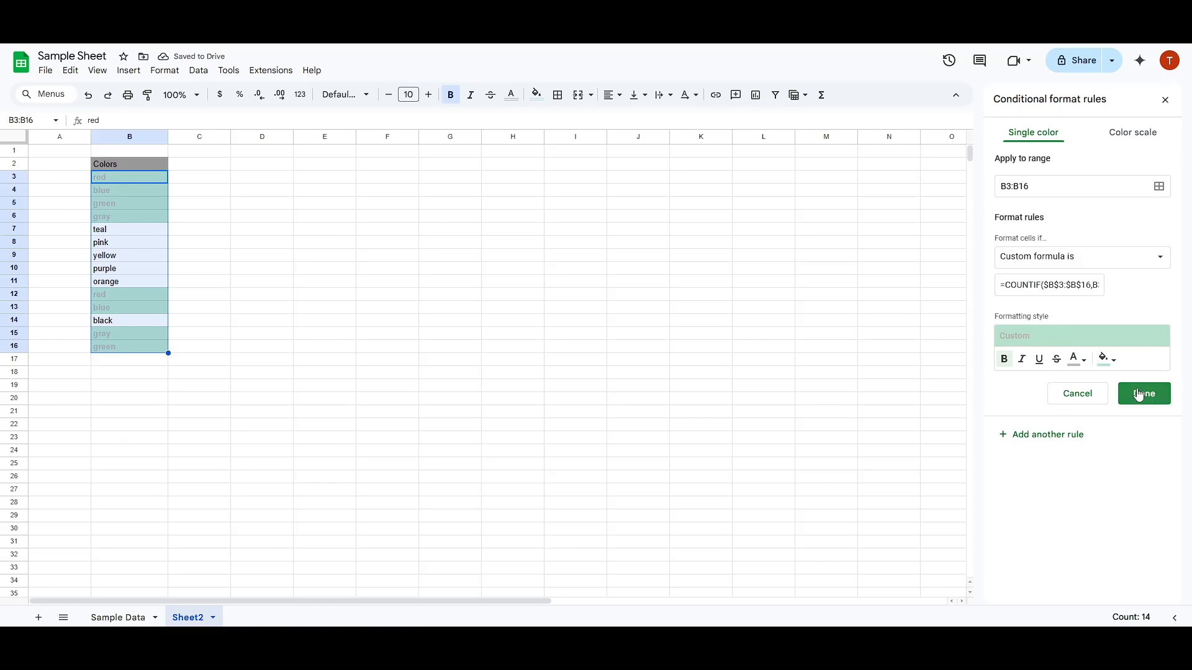
click(1078, 366)
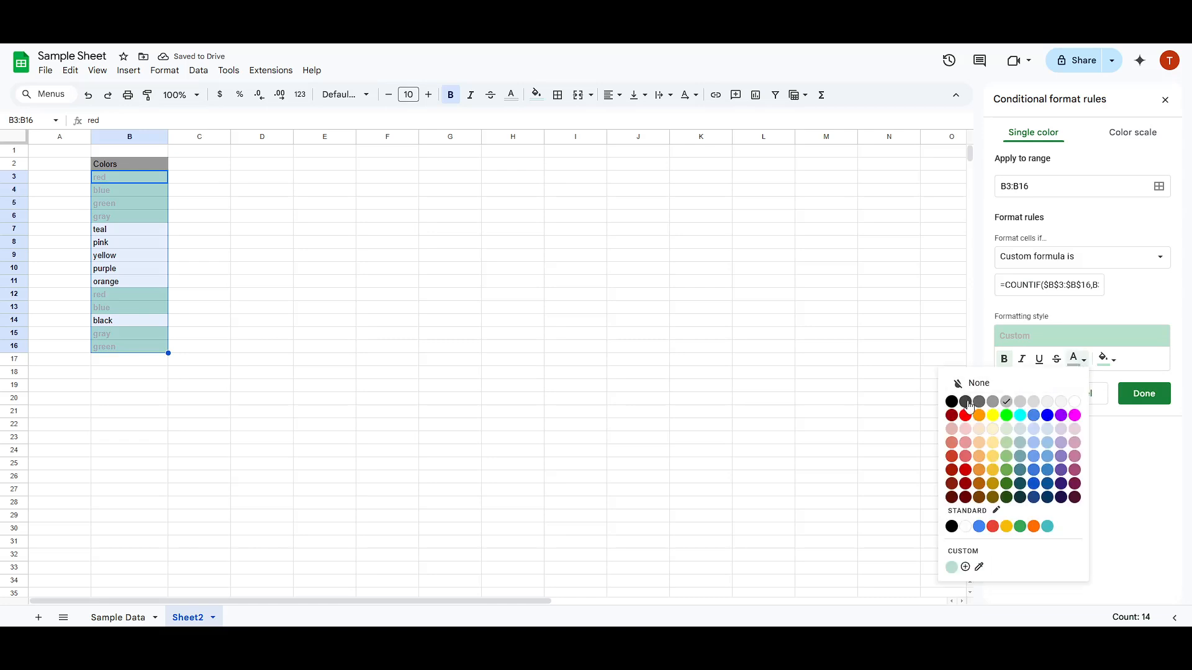
click(951, 402)
Set the rule's text color to yellow and save the conditional formatting rule
click(1078, 360)
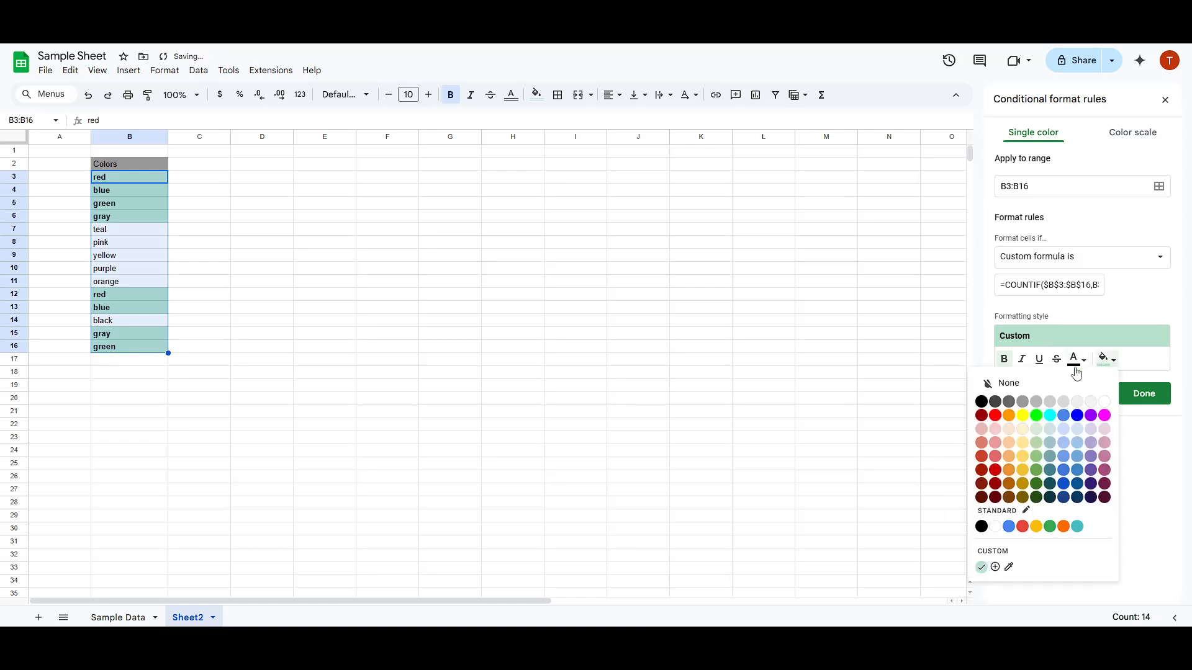
click(992, 416)
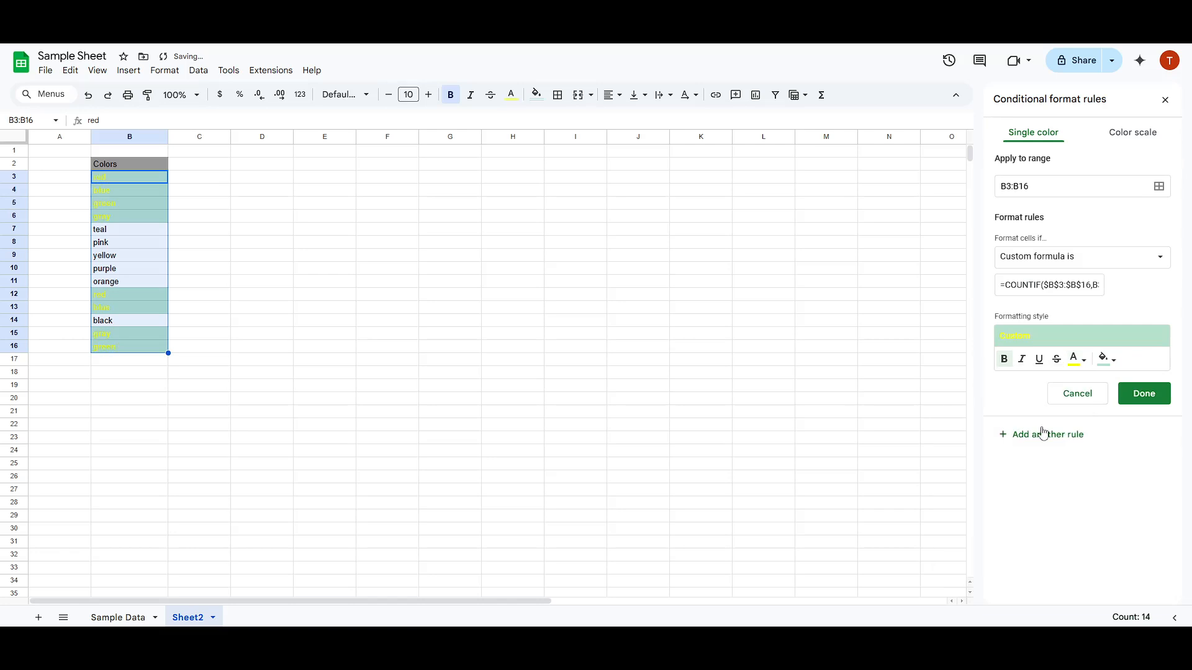
click(1144, 393)
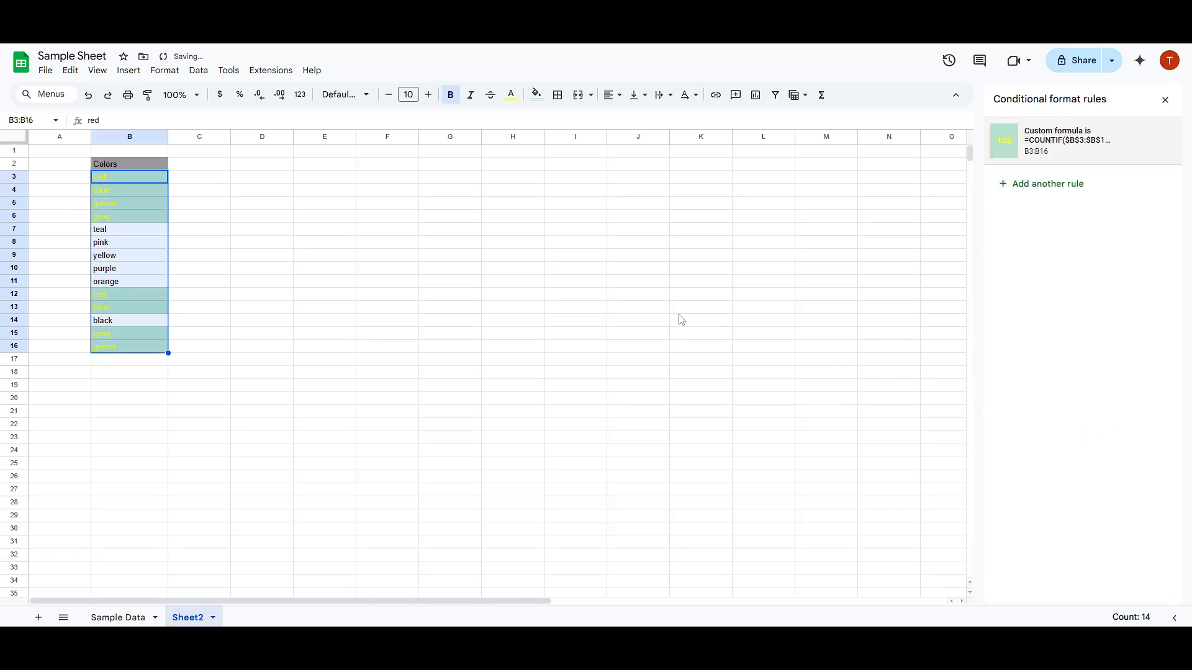
Examine the highlighted cells in the Colors column to check which entries the rule marks as duplicates
click(407, 233)
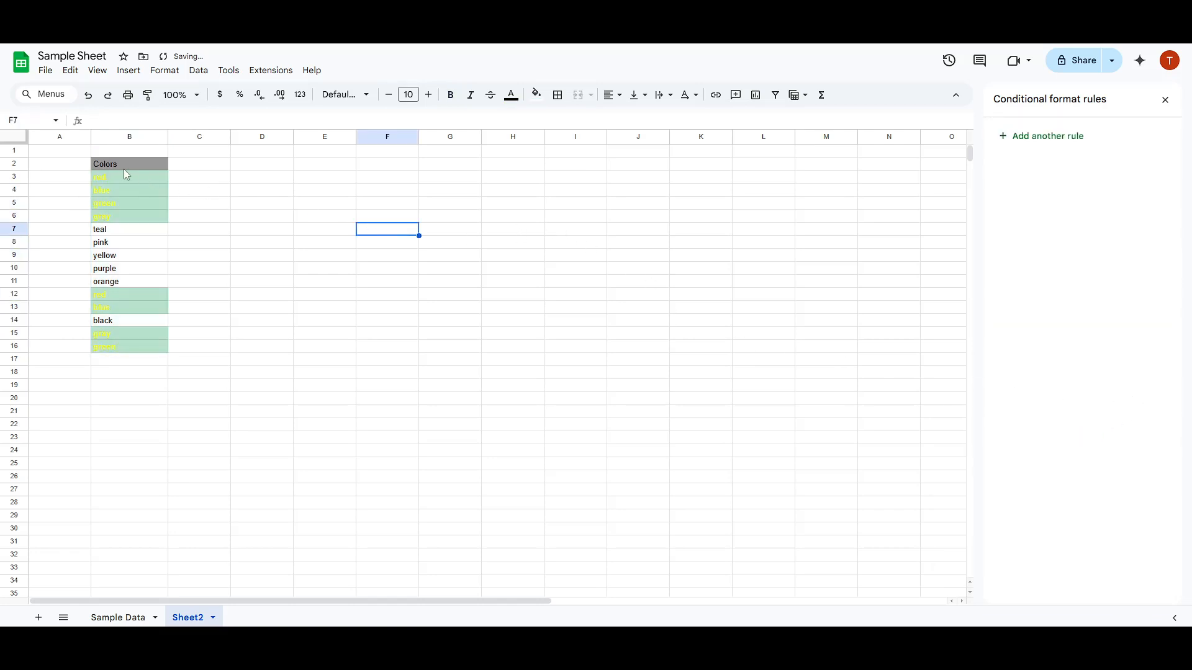
click(114, 336)
click(116, 309)
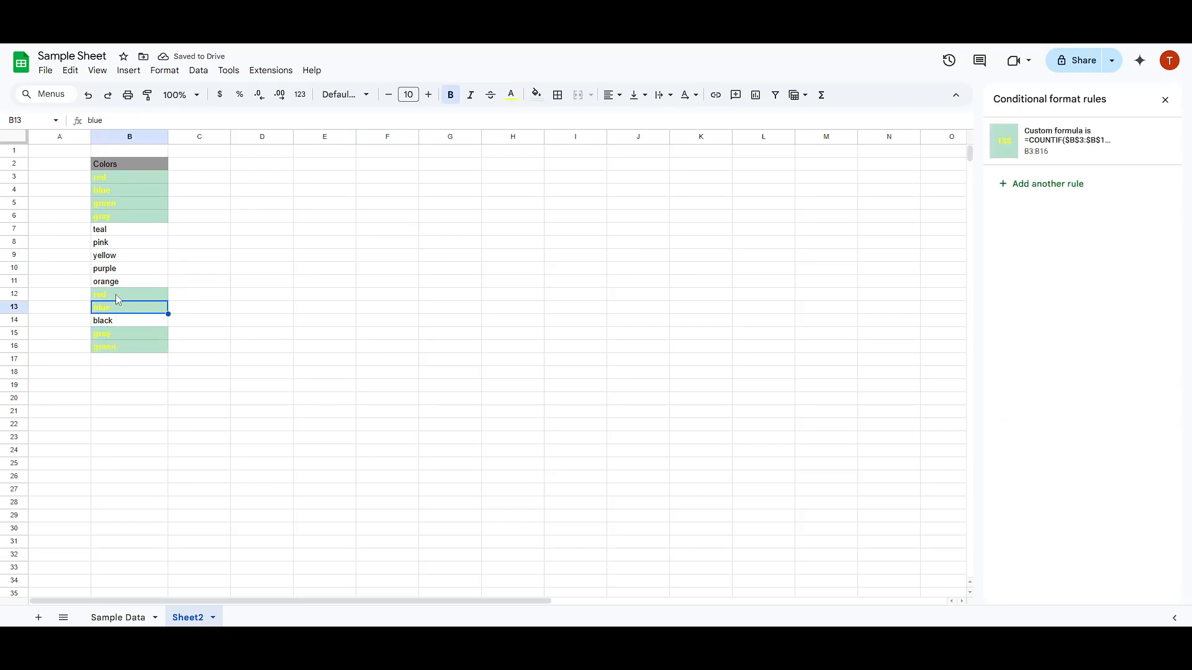
click(116, 294)
click(113, 217)
click(118, 194)
click(117, 177)
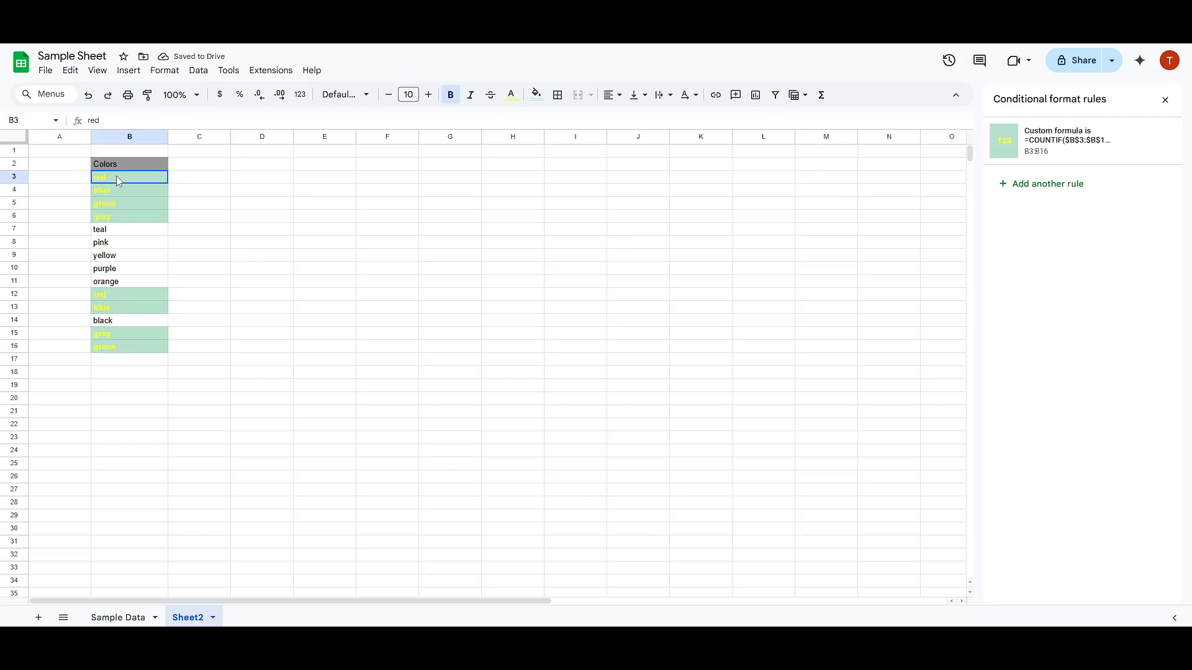
click(316, 255)
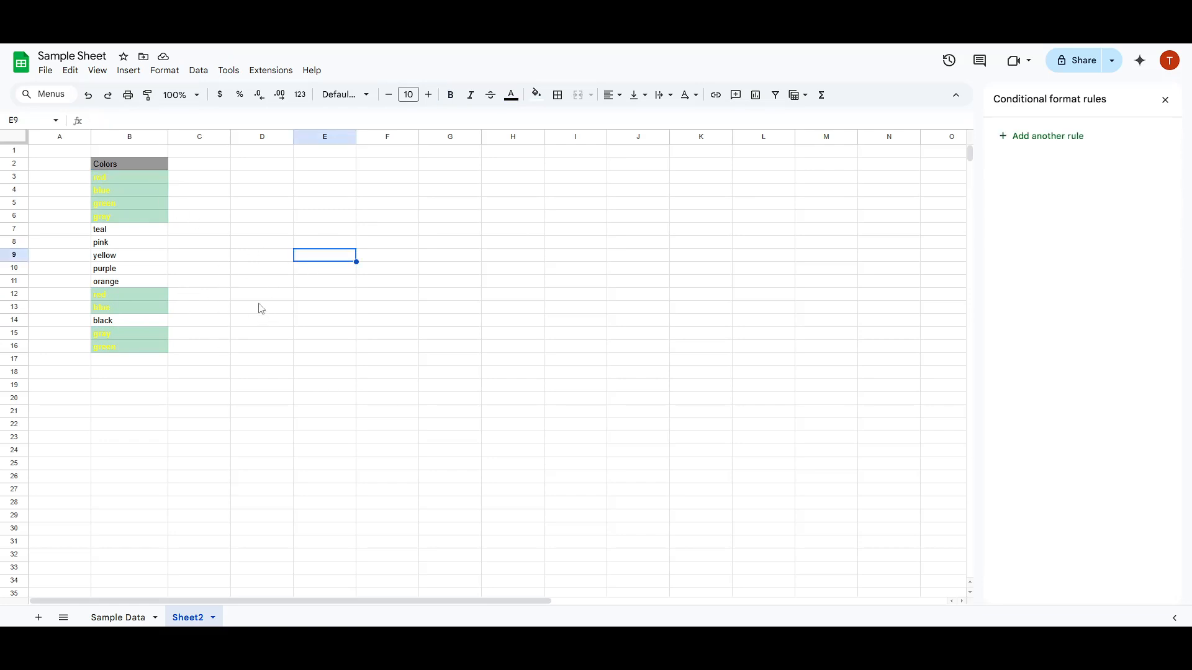